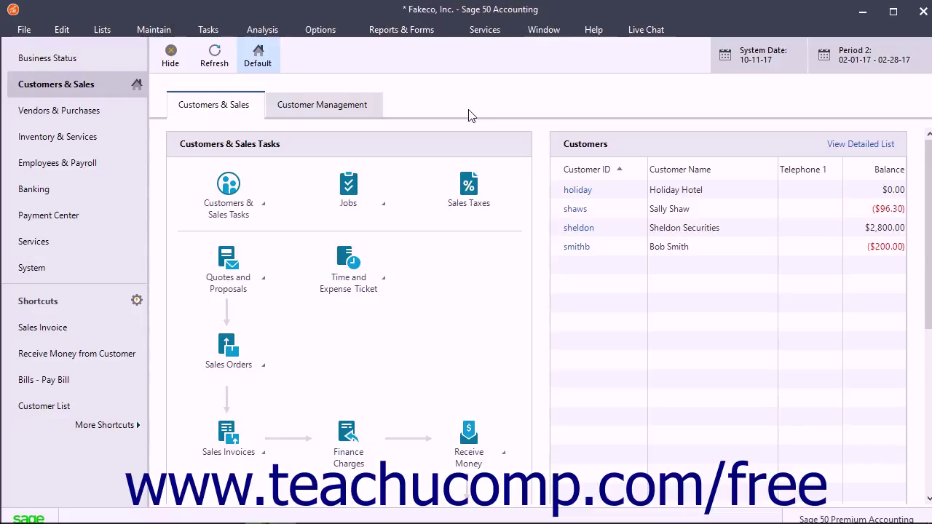
- Open Maintain > Chart of Accounts to get a blank account record
{"action": "left_click", "coordinate": [153, 29]}
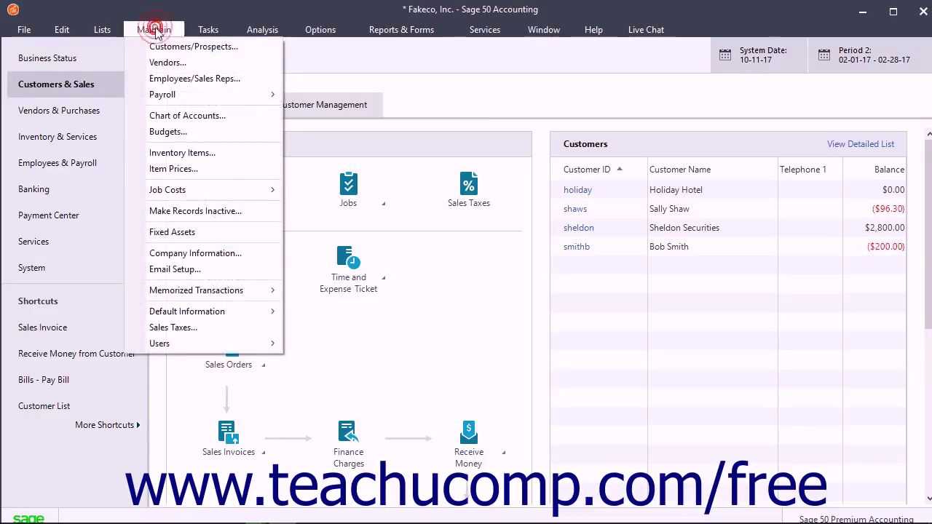
{"action": "left_click", "coordinate": [197, 116]}
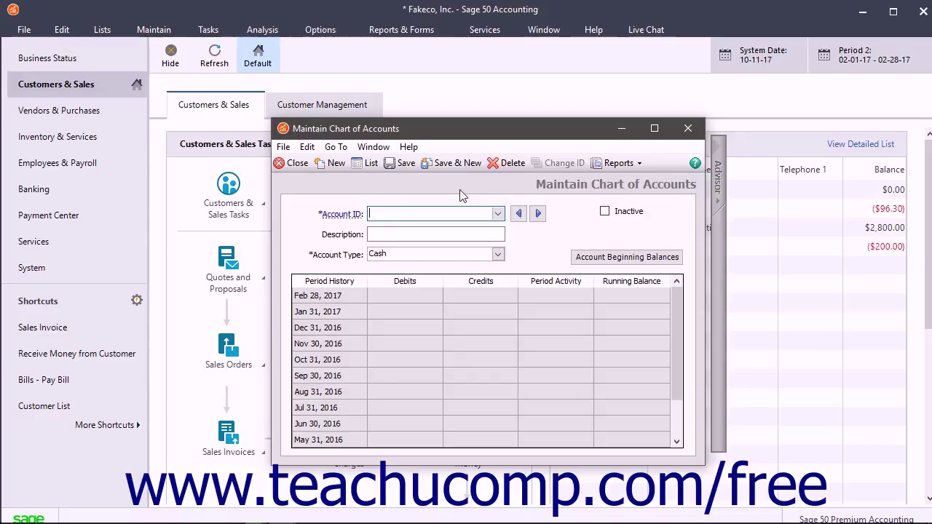
- Browse the existing accounts list, then close it without choosing an account
{"action": "left_click", "coordinate": [499, 214]}
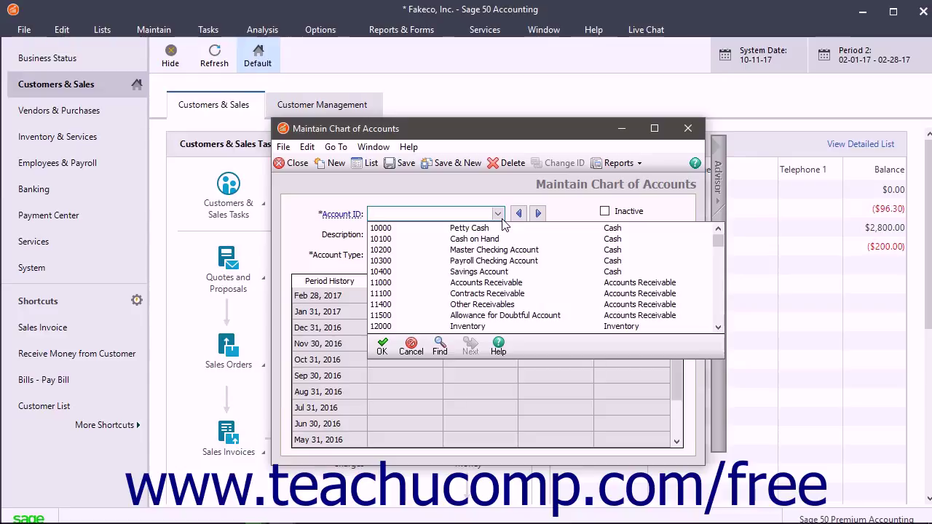
{"action": "left_click", "coordinate": [500, 218]}
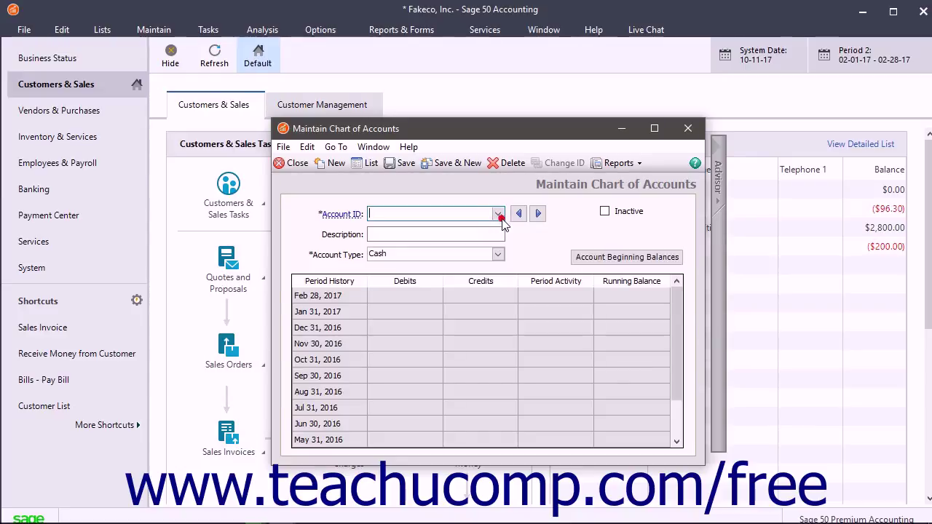
{"action": "left_click", "coordinate": [562, 163]}
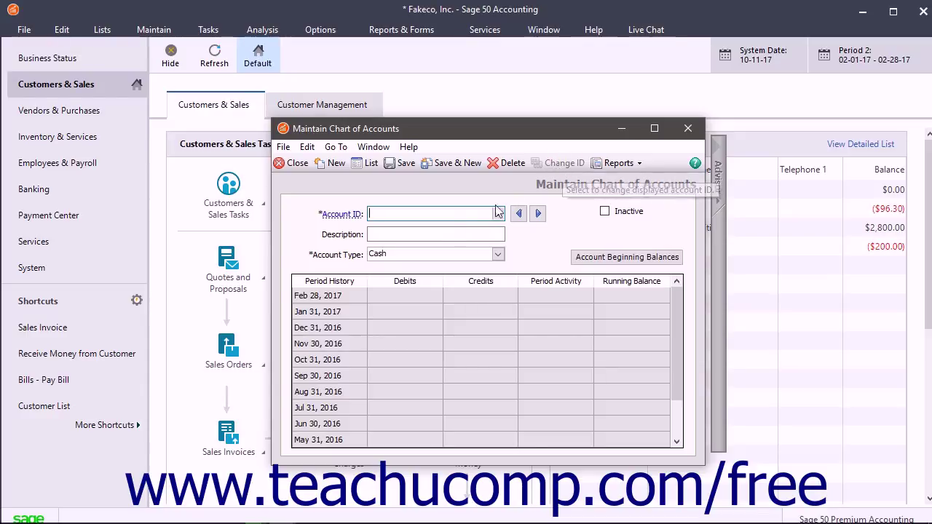
{"action": "left_click", "coordinate": [410, 235]}
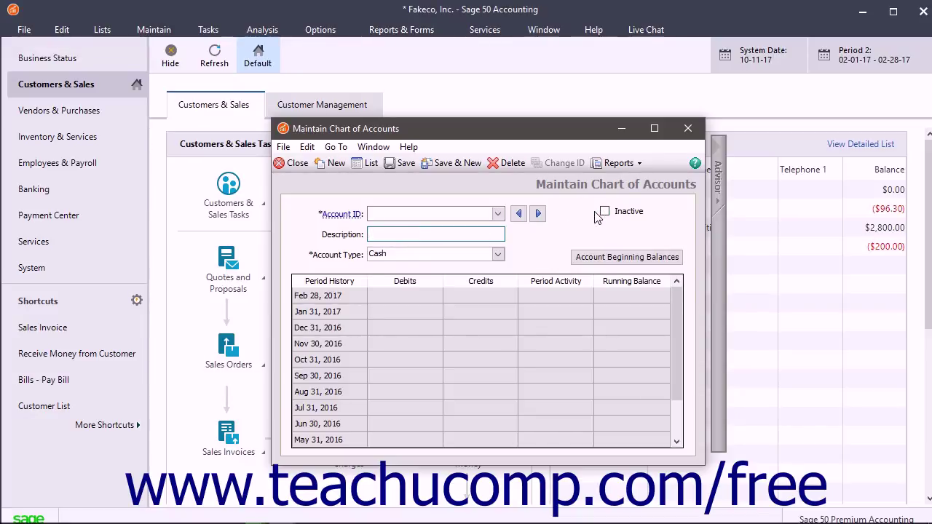
- Load the 10200 Master Checking Account record and bring up the full Account List
{"action": "left_click", "coordinate": [501, 215]}
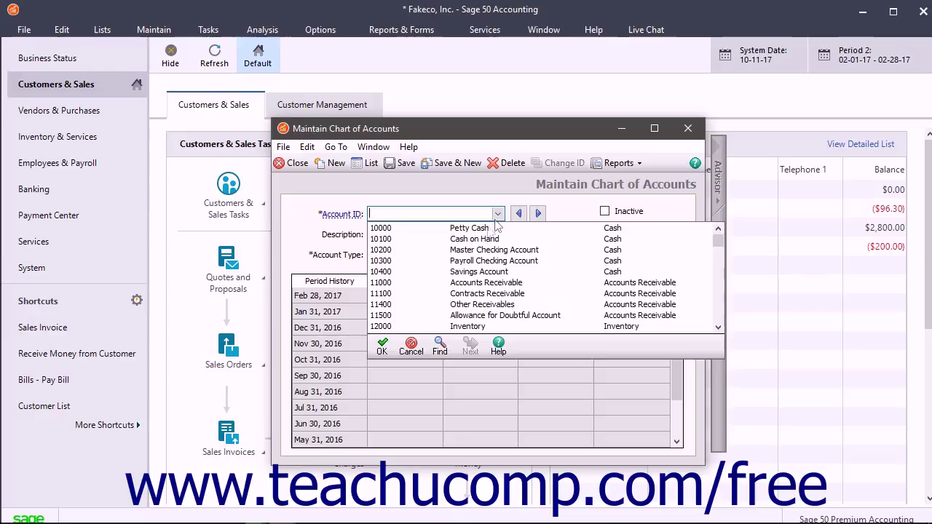
{"action": "left_click", "coordinate": [388, 251]}
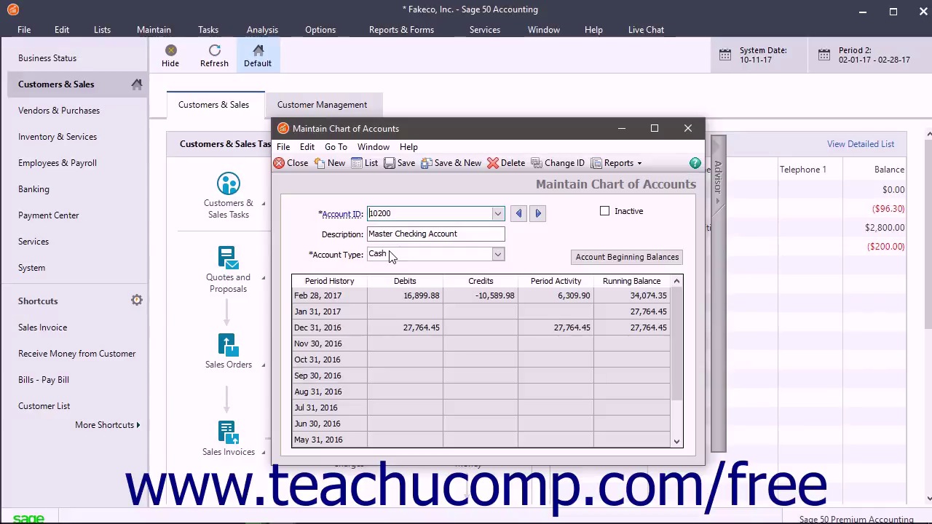
{"action": "left_click", "coordinate": [373, 164]}
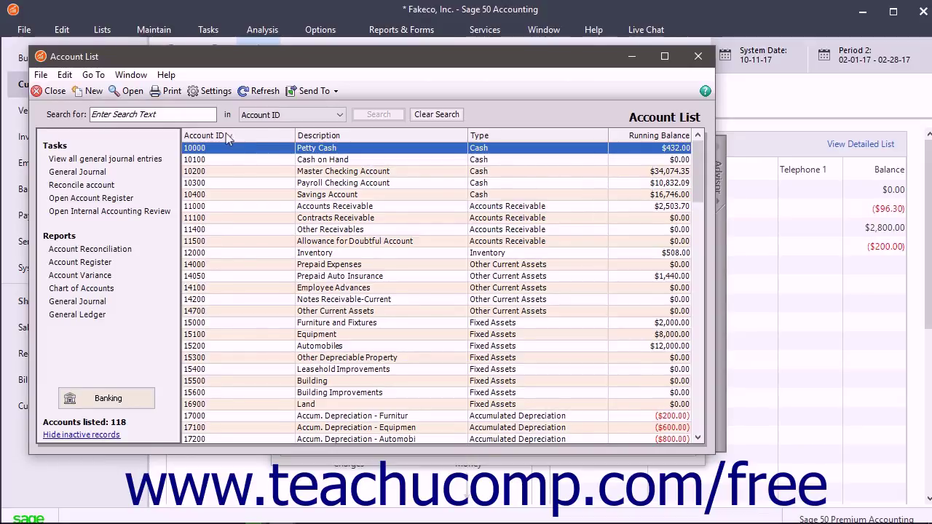
- Close the Account List and show the Account ID help beside the 10200 record
{"action": "left_click", "coordinate": [55, 91]}
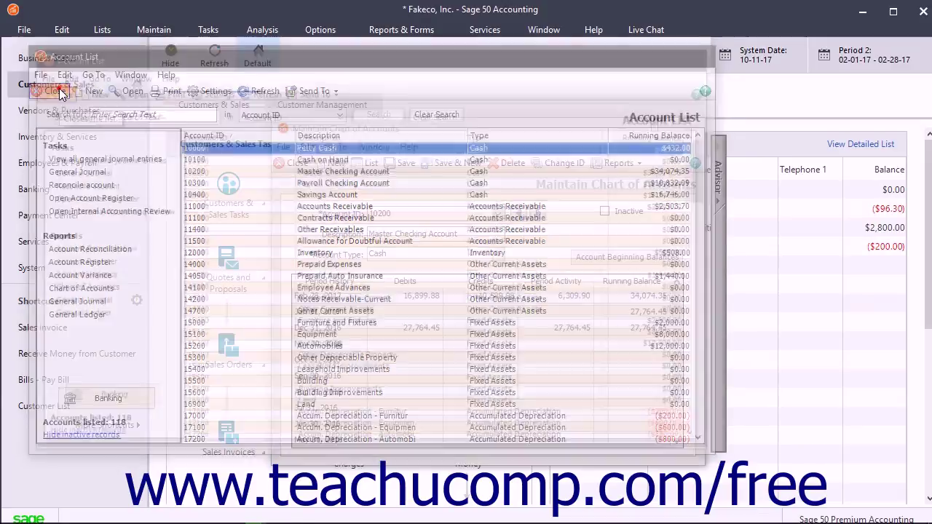
{"action": "left_click", "coordinate": [698, 163]}
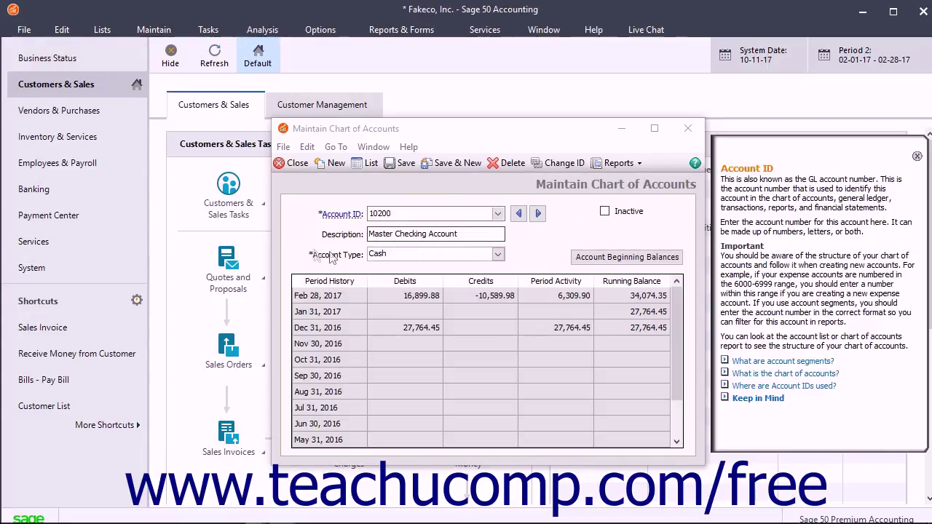
- Check the Description field help, then dismiss the help panel, leaving the 10200 account form
{"action": "left_click", "coordinate": [408, 212]}
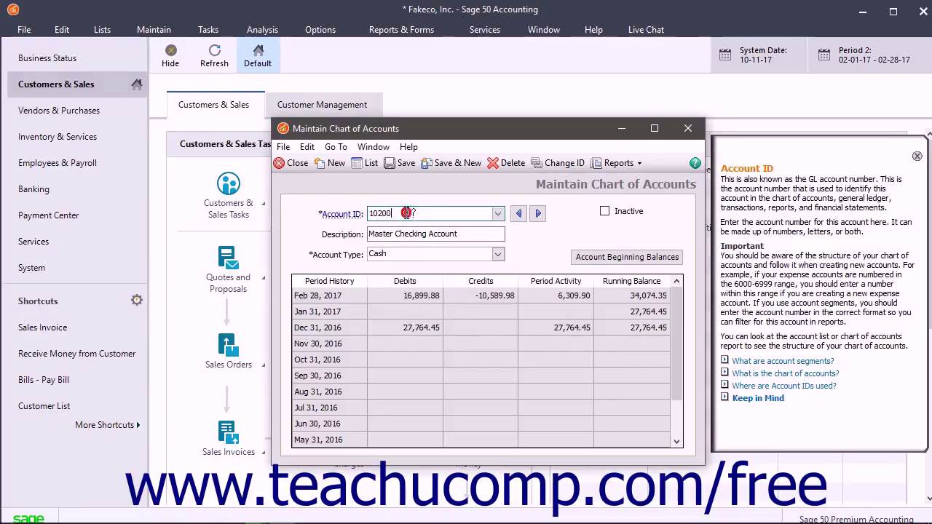
{"action": "left_click", "coordinate": [485, 237]}
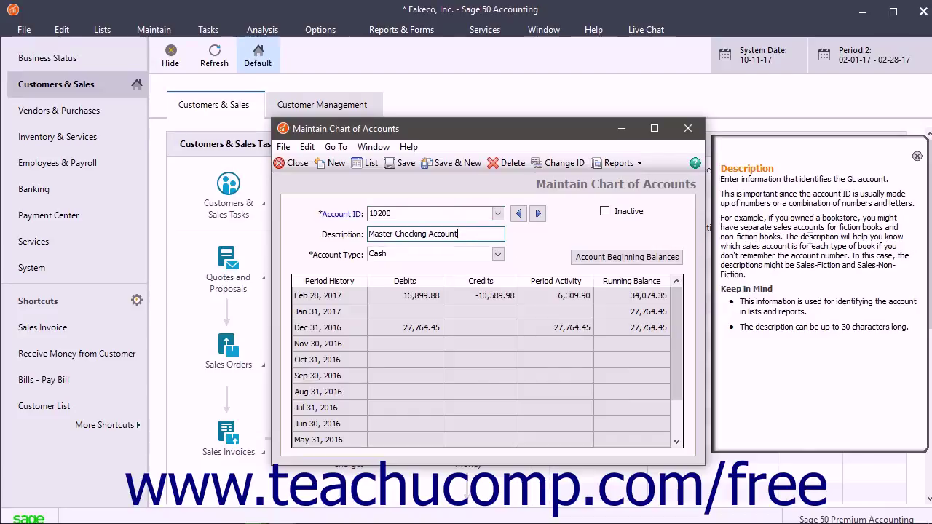
{"action": "left_click", "coordinate": [917, 157]}
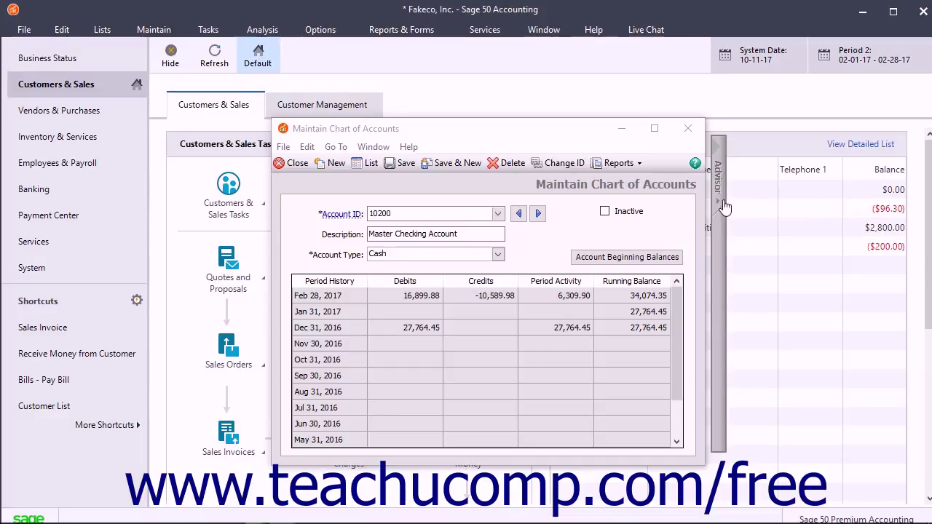
{"action": "left_click", "coordinate": [720, 207]}
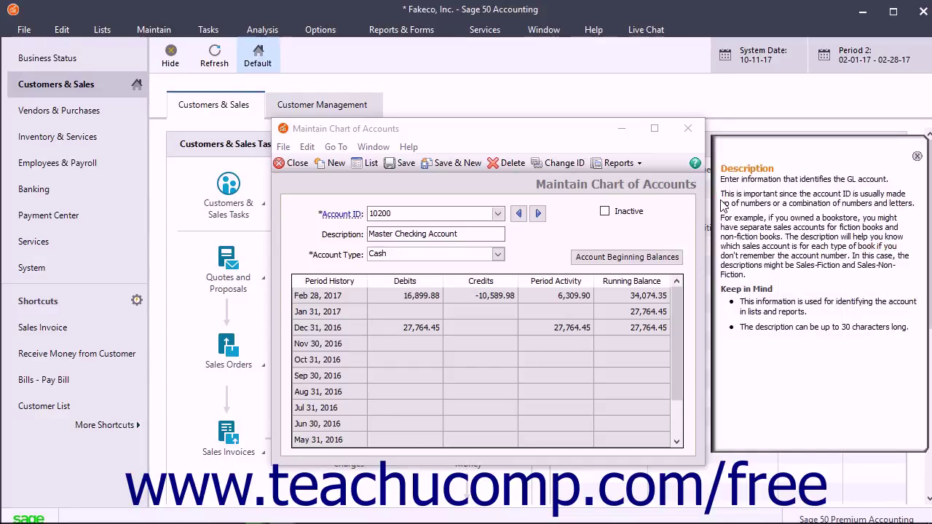
{"action": "left_click", "coordinate": [918, 157]}
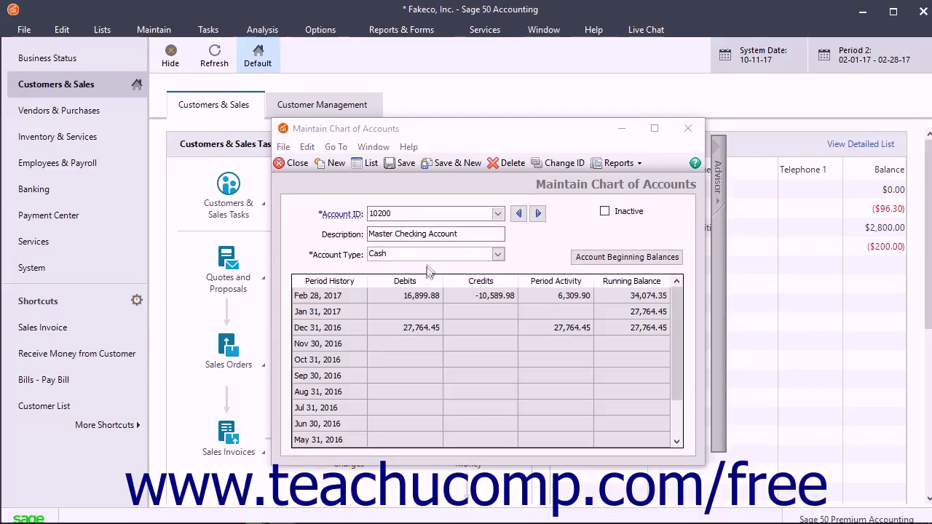
{"action": "left_click", "coordinate": [337, 165]}
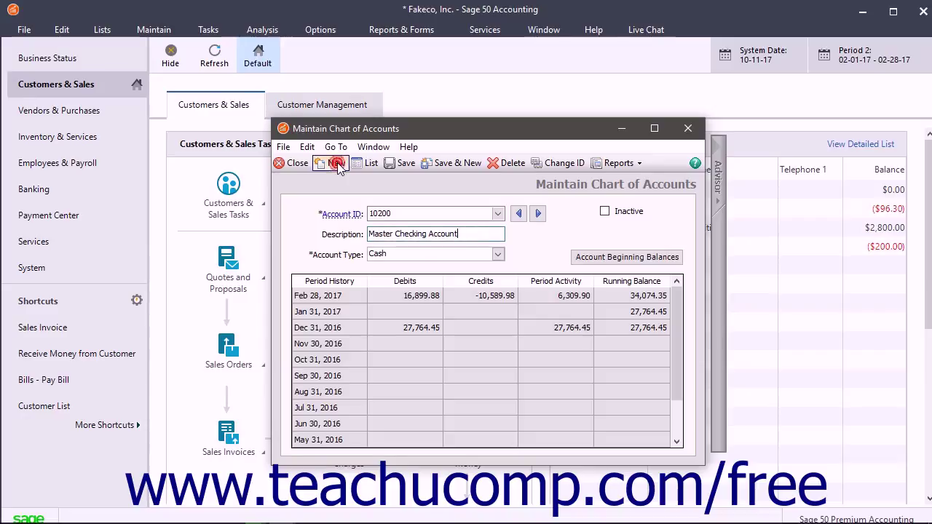
{"action": "left_click", "coordinate": [338, 166]}
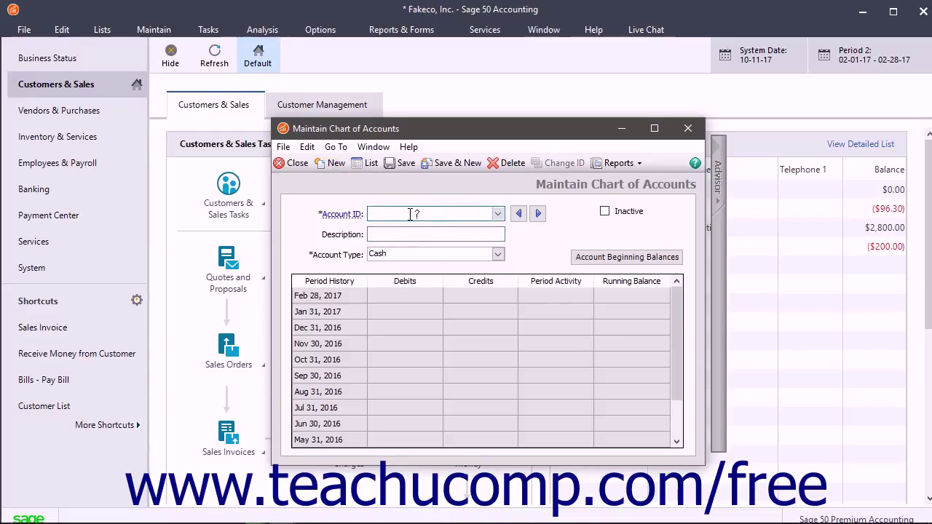
{"action": "left_click", "coordinate": [397, 234]}
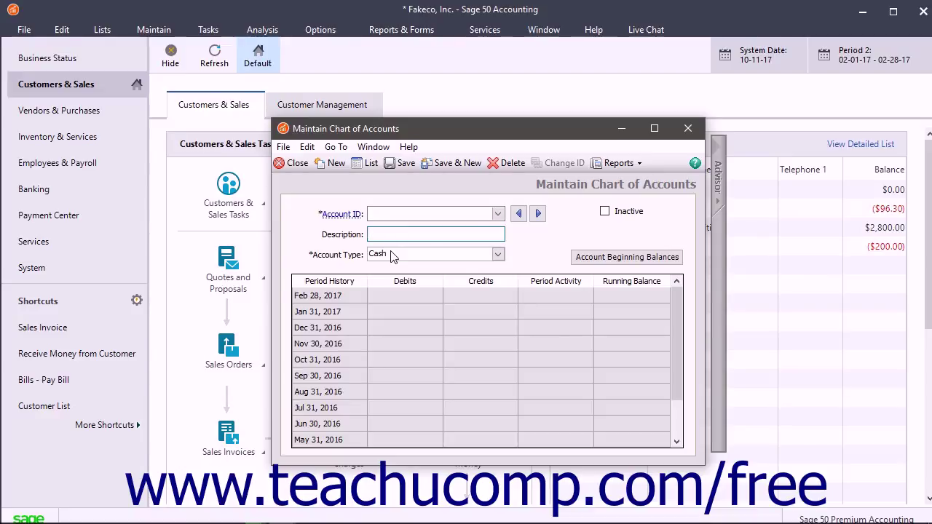
{"action": "left_click", "coordinate": [389, 213]}
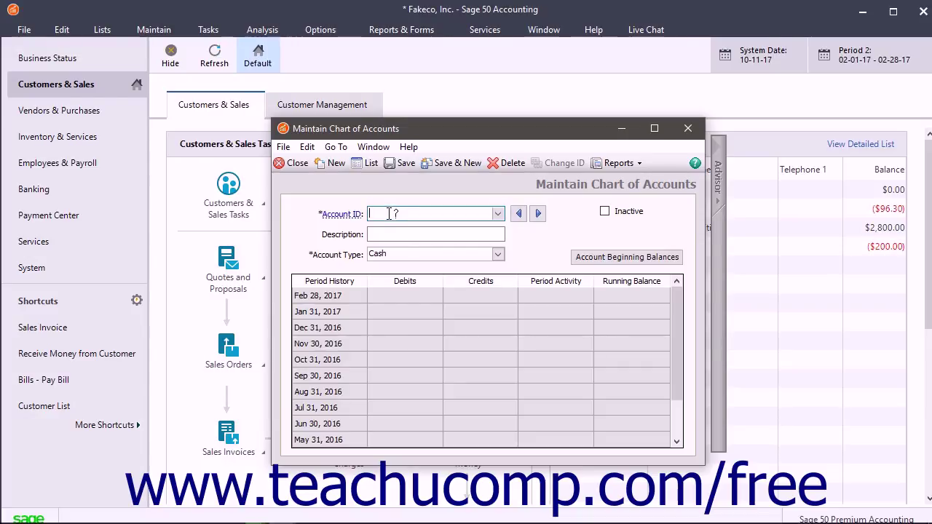
{"action": "left_click", "coordinate": [366, 163]}
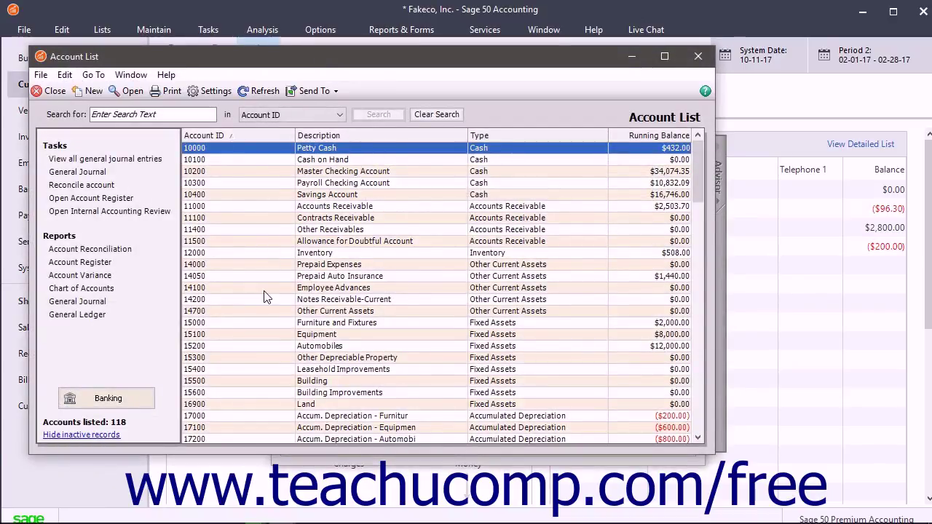
{"action": "scroll", "coordinate": [266, 297], "scroll_direction": "down", "scroll_amount": 8}
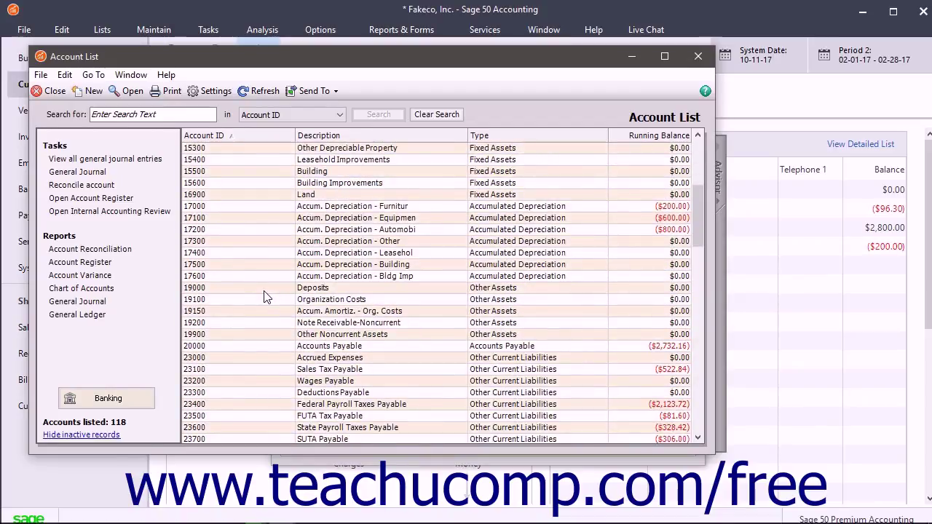
{"action": "scroll", "coordinate": [266, 297], "scroll_direction": "down", "scroll_amount": 2}
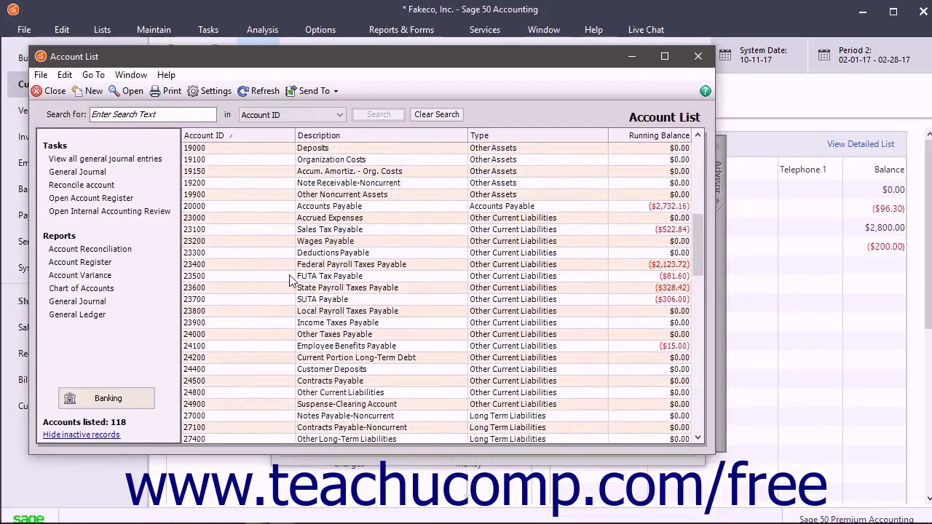
{"action": "scroll", "coordinate": [290, 280], "scroll_direction": "down", "scroll_amount": 3}
{"action": "scroll", "coordinate": [290, 281], "scroll_direction": "down", "scroll_amount": 3}
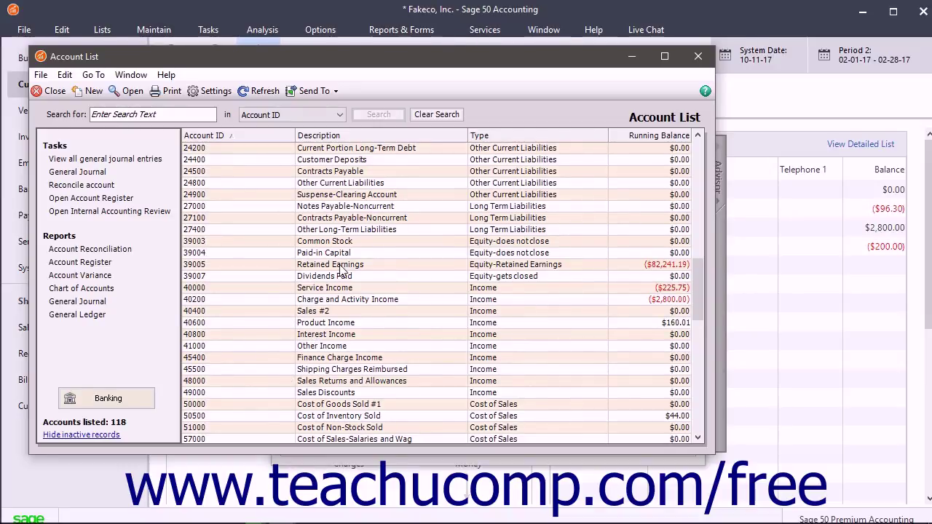
{"action": "scroll", "coordinate": [342, 268], "scroll_direction": "down", "scroll_amount": 5}
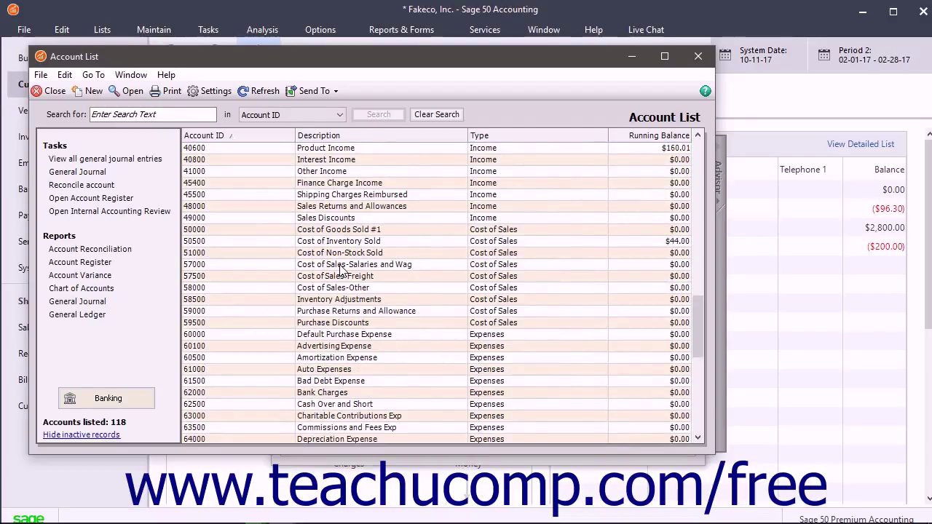
{"action": "scroll", "coordinate": [342, 267], "scroll_direction": "down", "scroll_amount": 9}
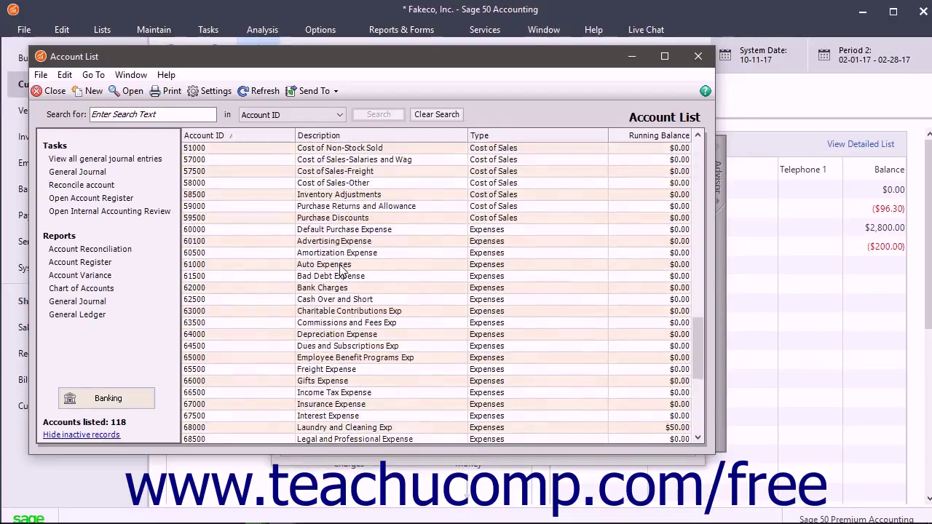
{"action": "scroll", "coordinate": [342, 268], "scroll_direction": "down", "scroll_amount": 1}
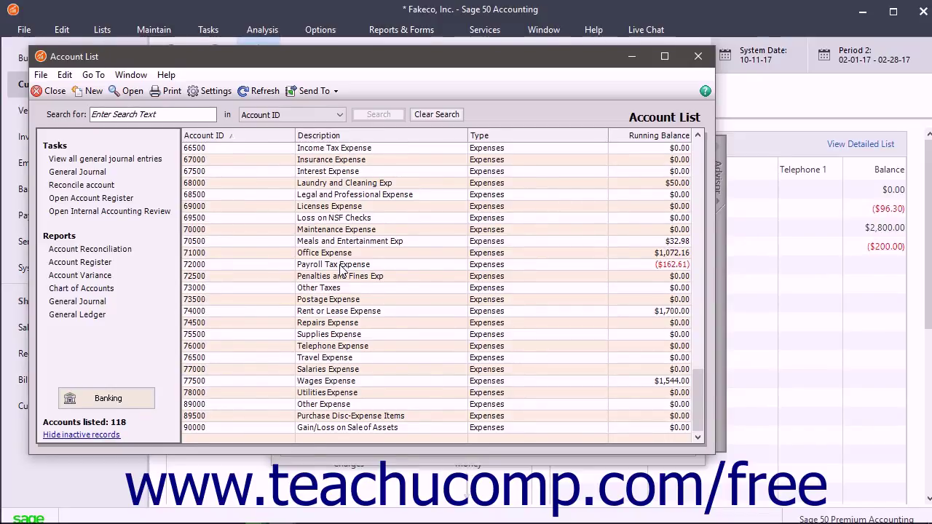
{"action": "left_click", "coordinate": [38, 93]}
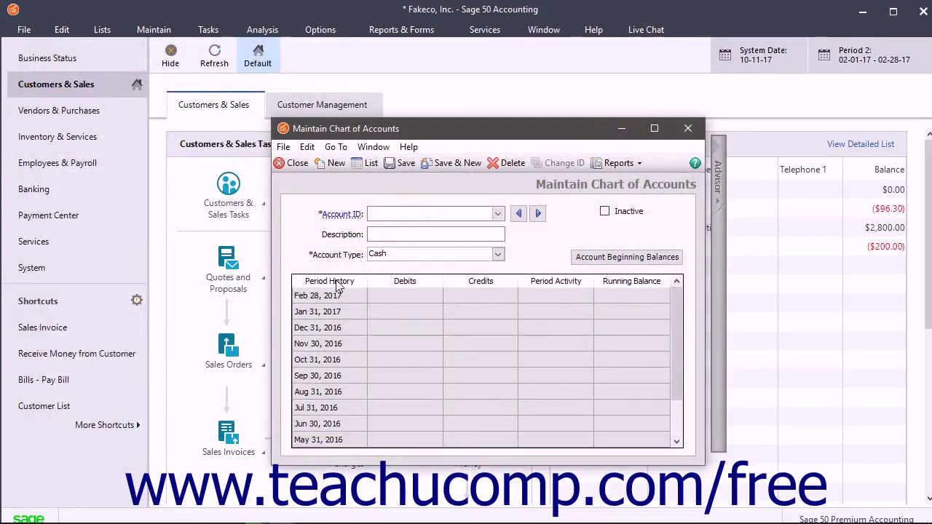
{"action": "left_click", "coordinate": [373, 214]}
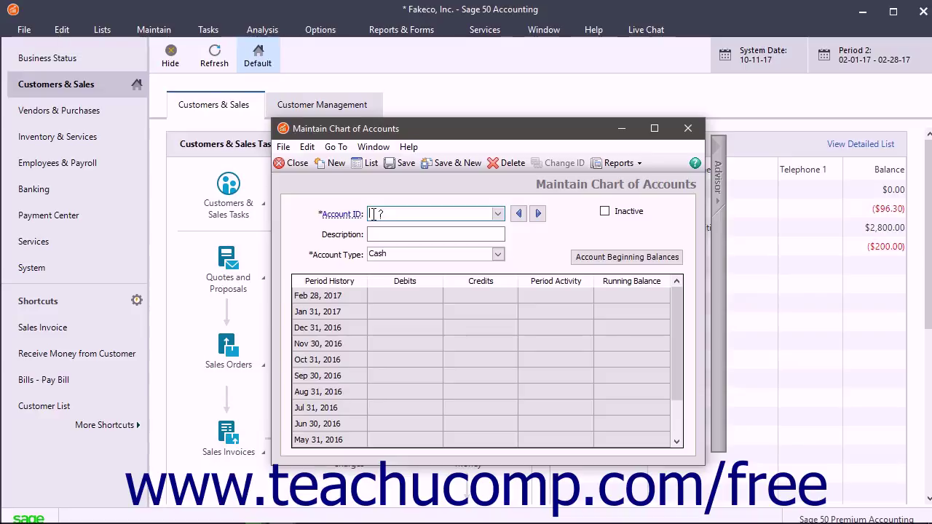
{"action": "type", "text": "1050"}
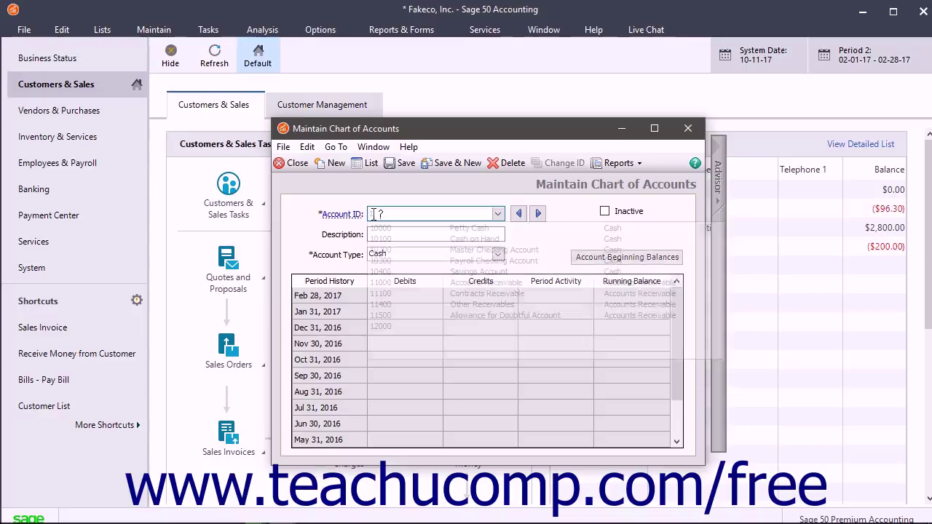
{"action": "type", "text": "0"}
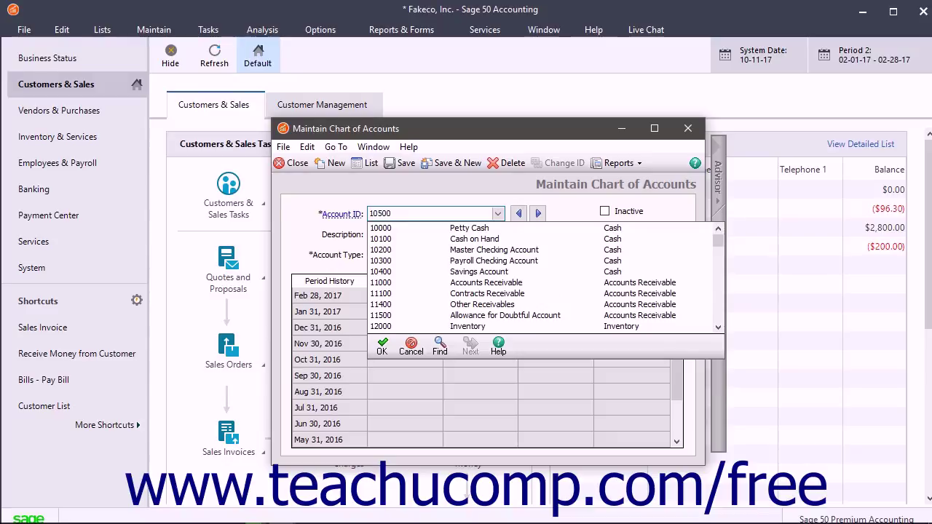
- Describe new account 10500 as 'Secondary Savings Account' and review the account type options
{"action": "key", "text": "Tab"}
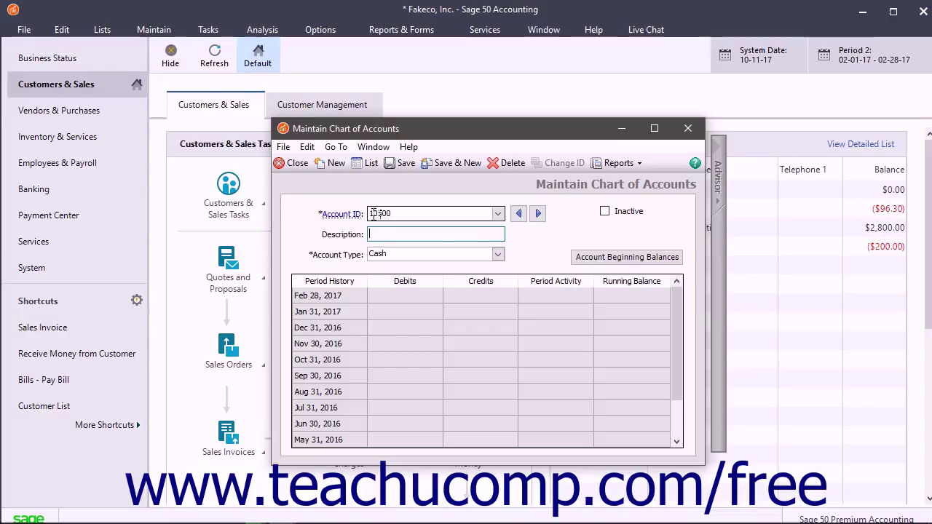
{"action": "type", "text": "Secondary Savings Account"}
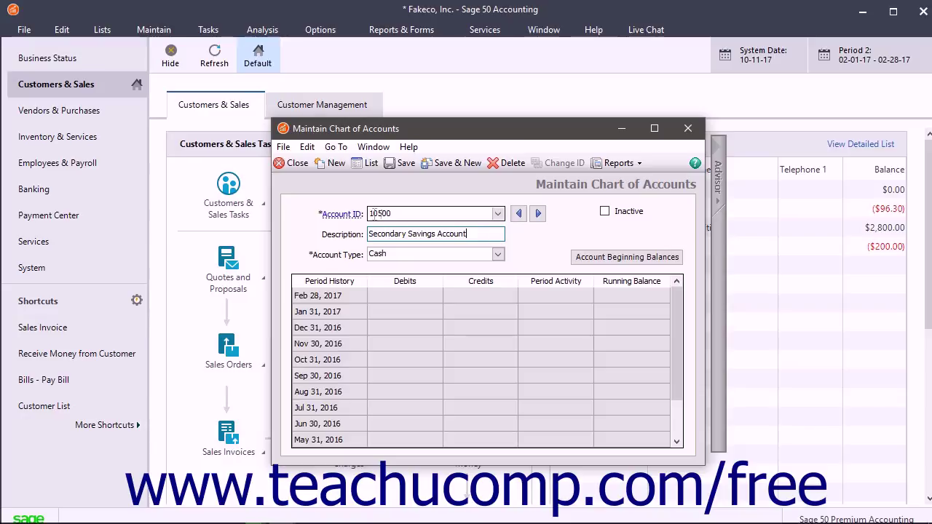
{"action": "left_click", "coordinate": [498, 255]}
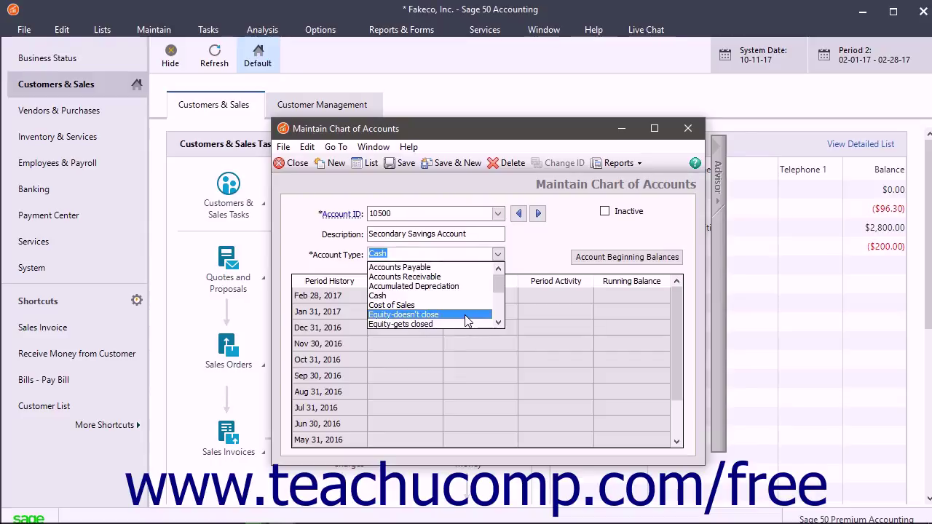
{"action": "scroll", "coordinate": [465, 320], "scroll_direction": "down", "scroll_amount": 2}
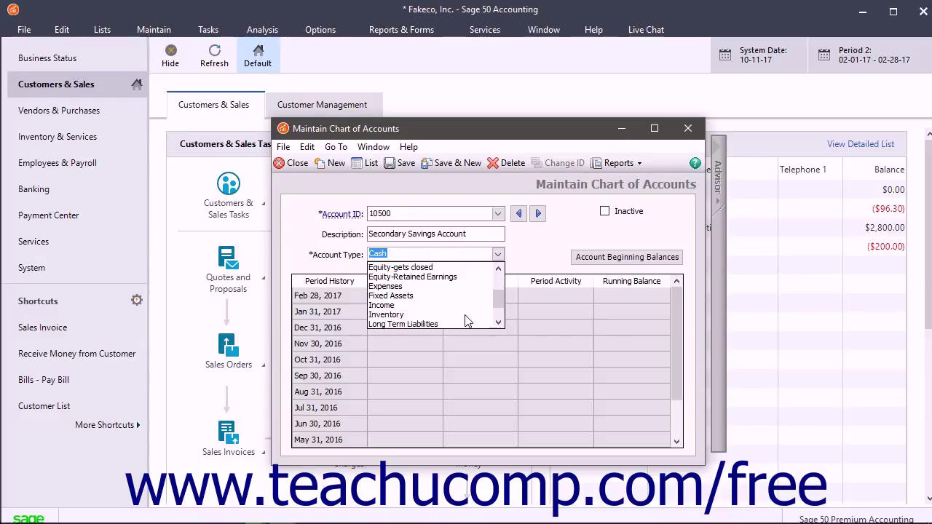
{"action": "scroll", "coordinate": [469, 317], "scroll_direction": "down", "scroll_amount": 3}
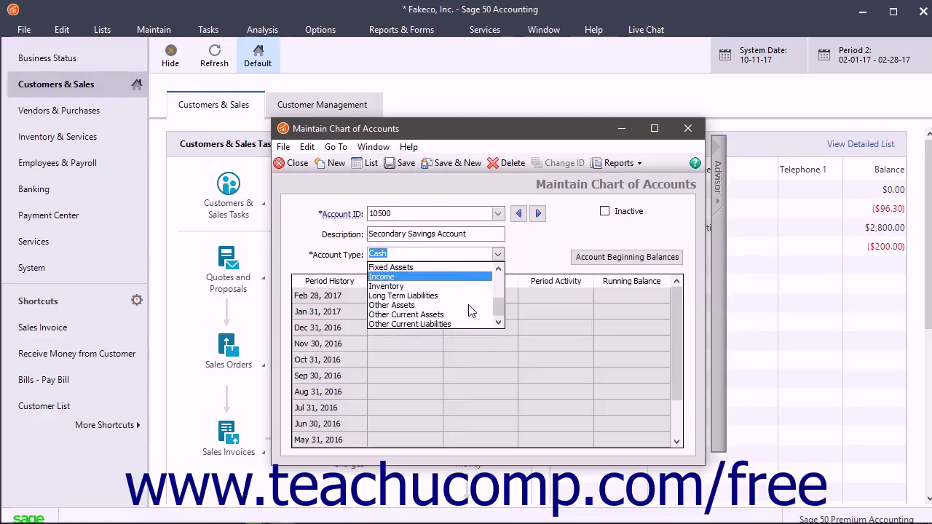
{"action": "scroll", "coordinate": [470, 311], "scroll_direction": "up", "scroll_amount": 2}
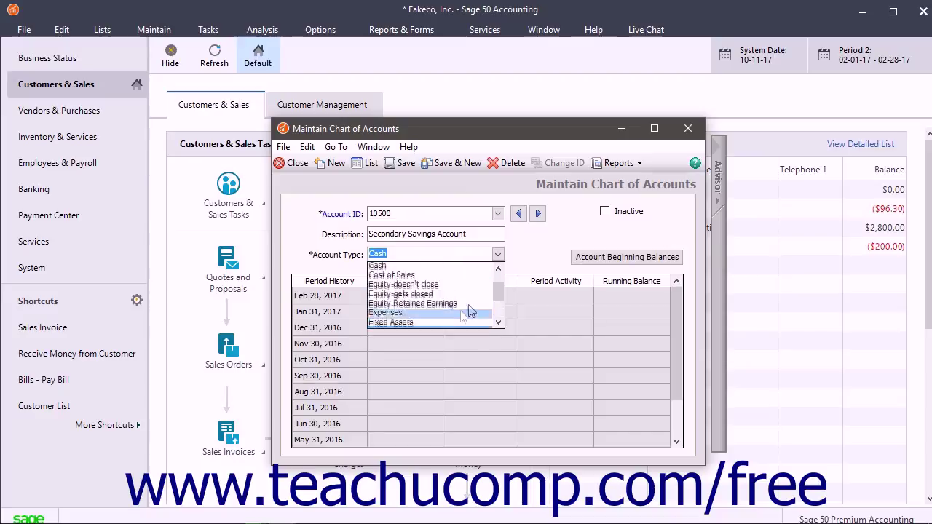
{"action": "left_click", "coordinate": [433, 269]}
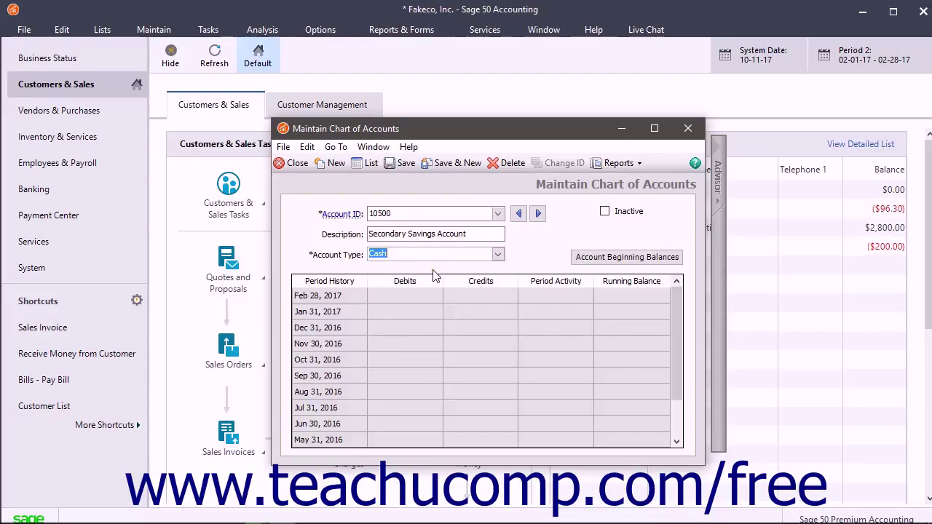